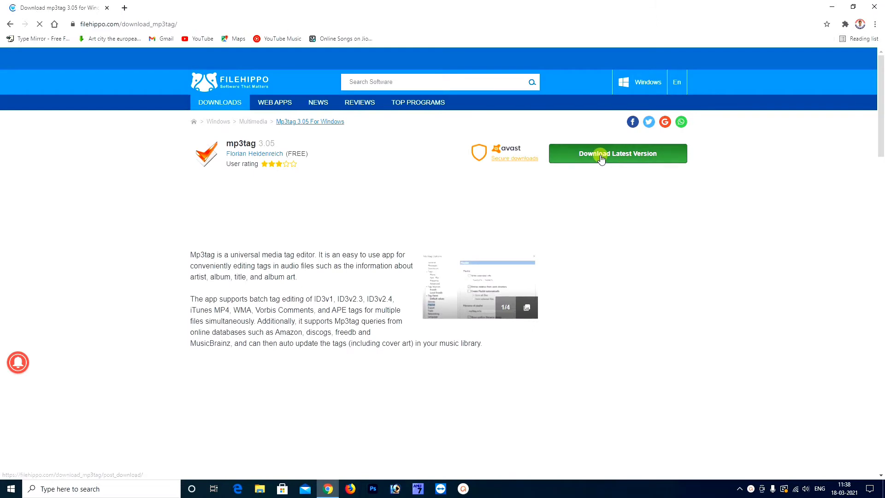
# - Download the latest version of mp3tag from FileHippo and show the downloaded installer in its folder
pyautogui.click(602, 158)
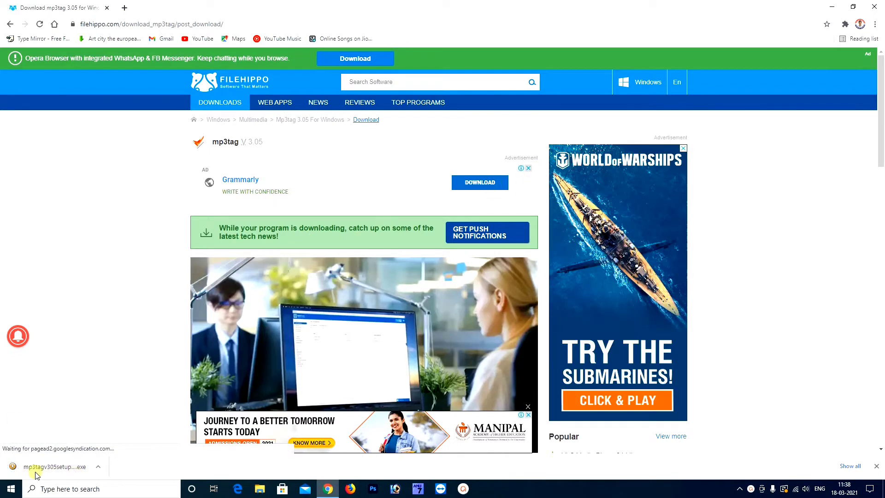
pyautogui.click(849, 468)
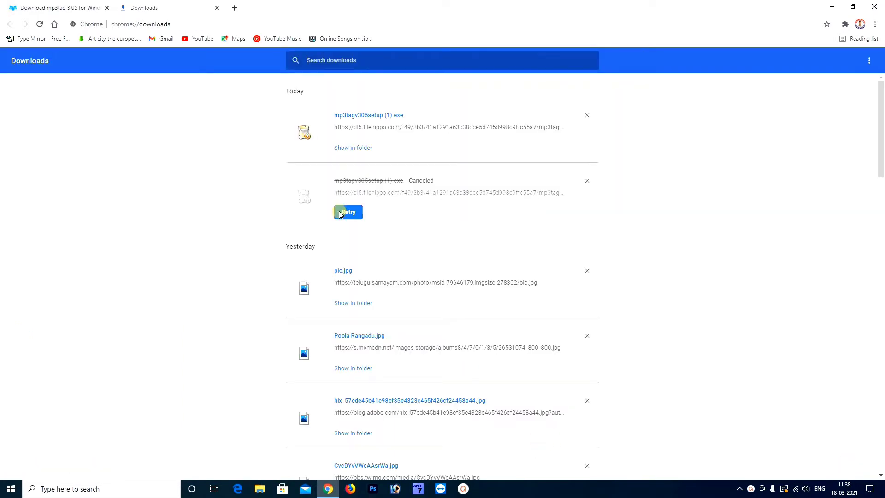
pyautogui.click(353, 148)
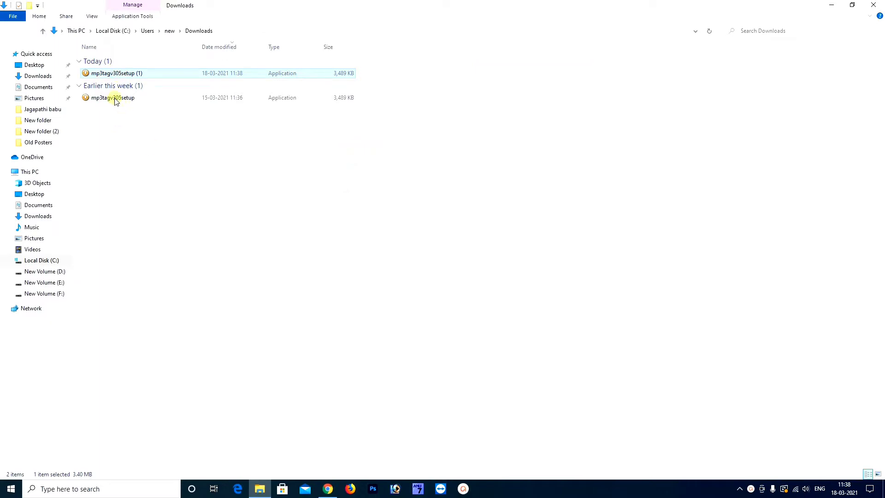
# - Run mp3tagv305setup and install Mp3tag v3.05 with the Standard Installation type and Normal components, finishing the setup wizard
pyautogui.doubleClick(114, 99)
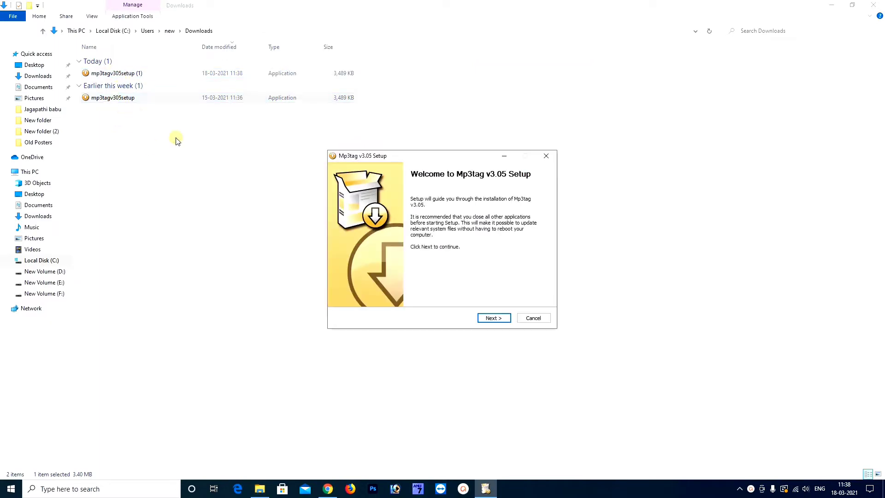
pyautogui.click(492, 318)
pyautogui.click(492, 319)
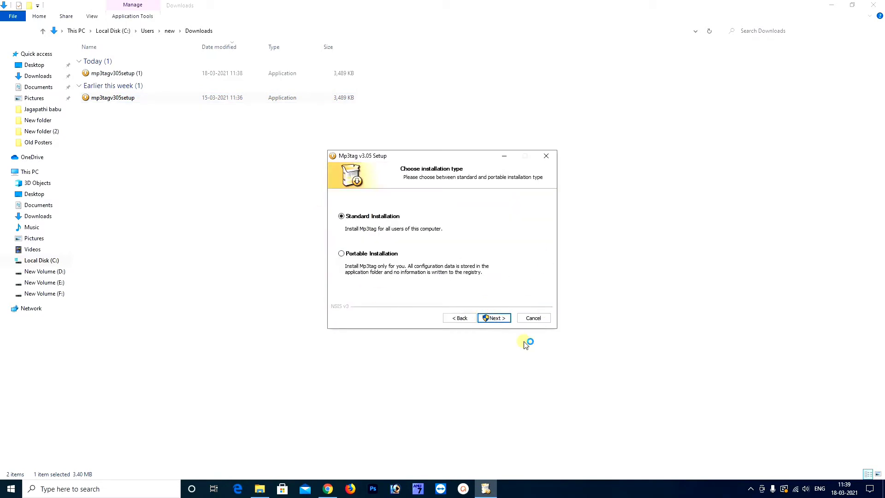
pyautogui.click(491, 319)
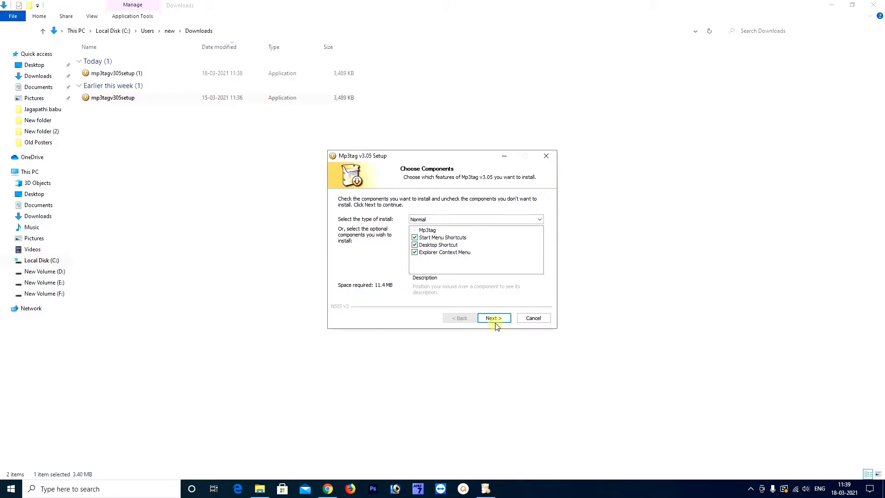
pyautogui.click(493, 318)
pyautogui.click(494, 318)
pyautogui.click(494, 318)
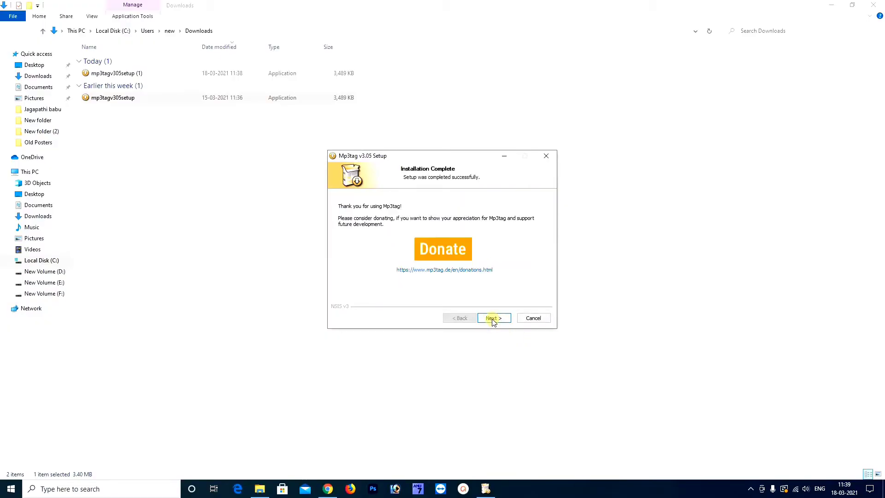
pyautogui.click(493, 318)
pyautogui.click(493, 318)
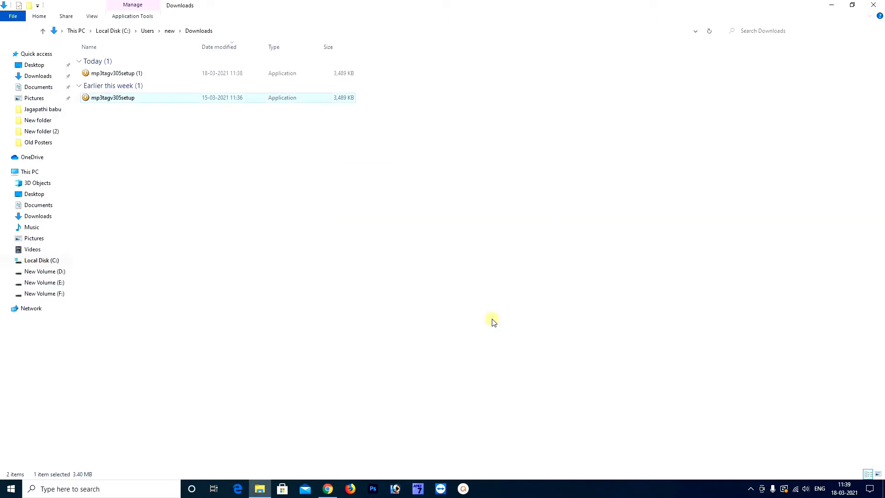
# - Close the Downloads folder and the browser, and launch Mp3tag from the desktop
pyautogui.click(874, 5)
pyautogui.click(874, 5)
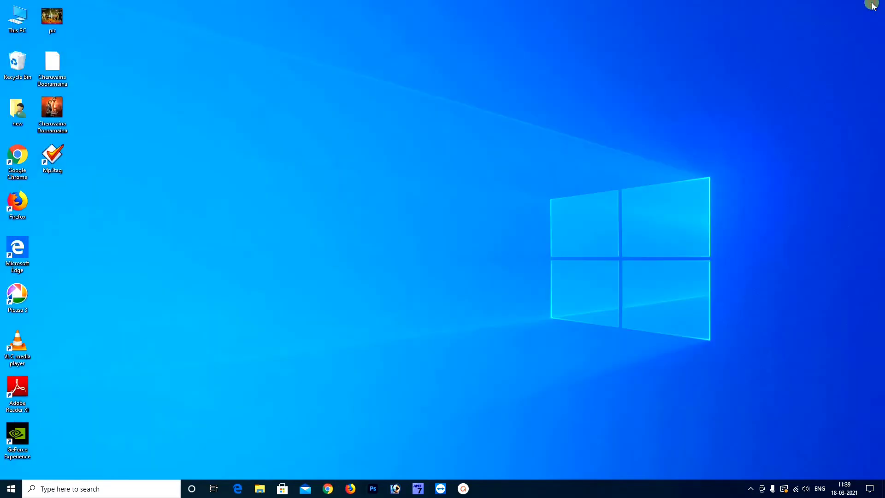
pyautogui.doubleClick(53, 166)
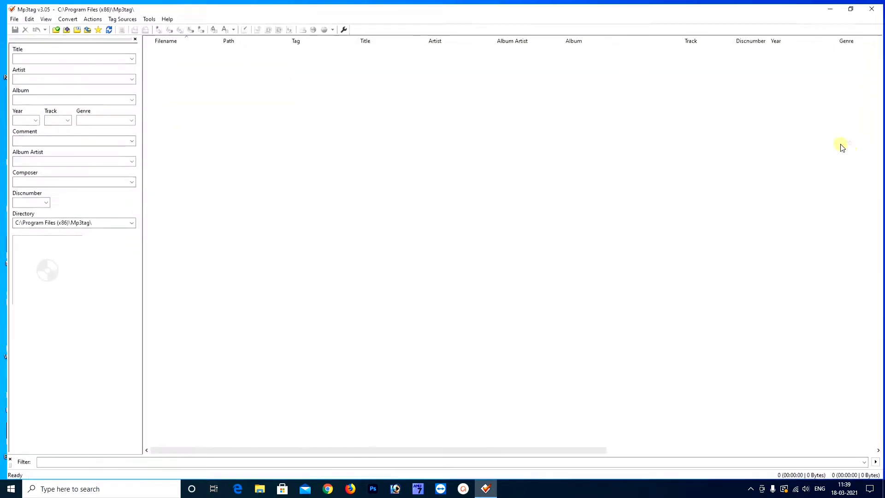
pyautogui.click(849, 141)
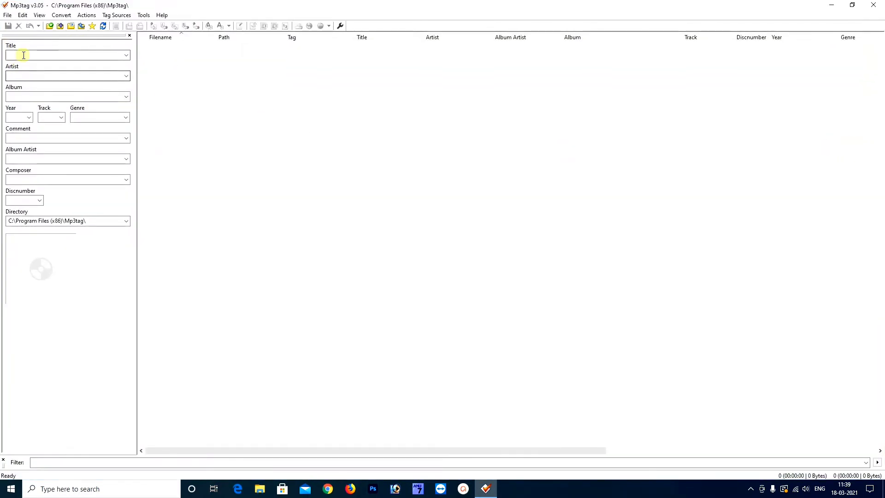
# - Load the audio folder "Aaradugula Bullet (2017) ~128Kbps" from F:\MP3 Songs\New MP3
pyautogui.click(60, 26)
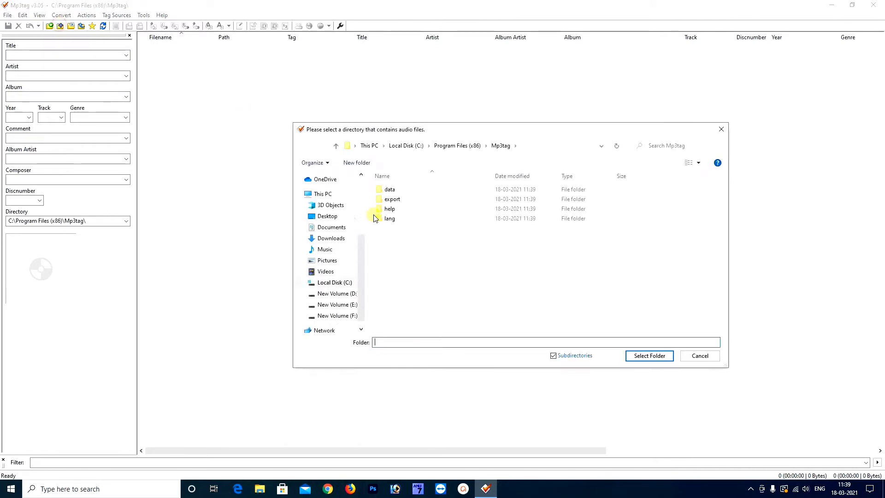
pyautogui.click(336, 316)
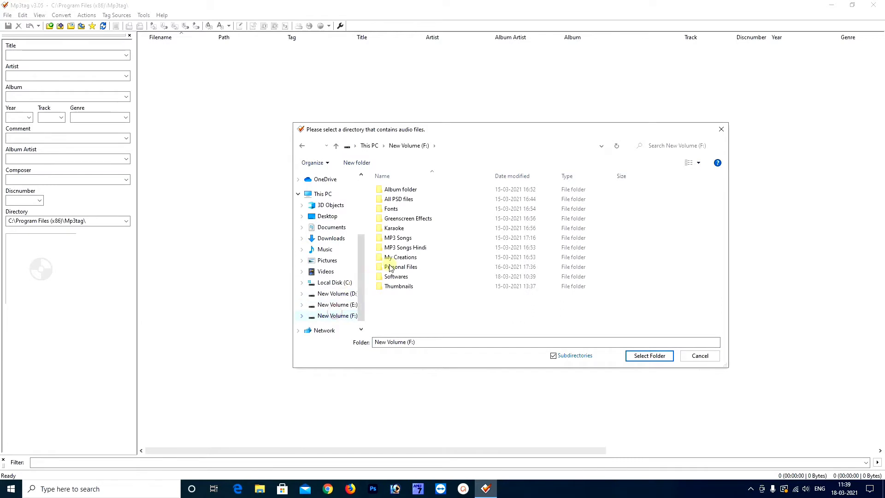
pyautogui.doubleClick(401, 237)
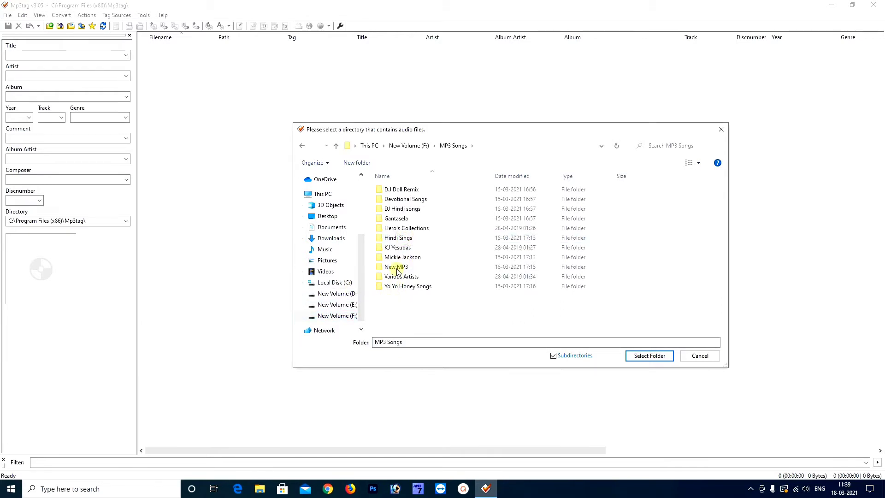
pyautogui.doubleClick(396, 269)
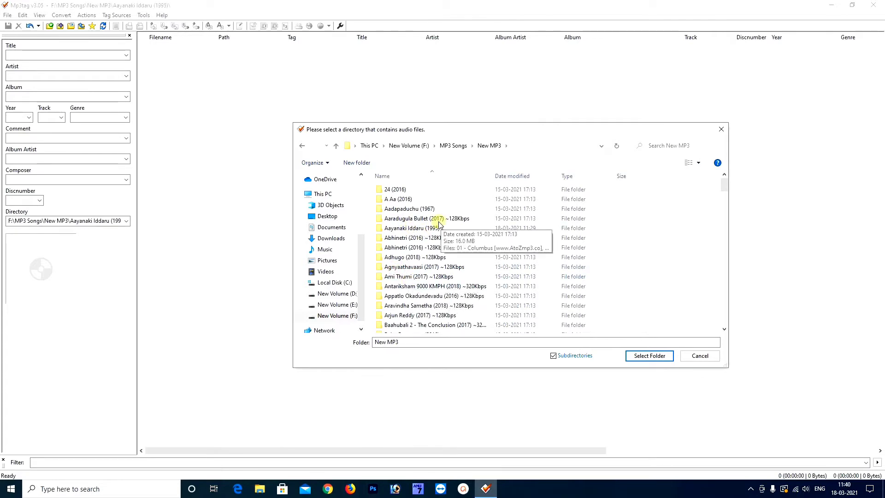
pyautogui.click(434, 219)
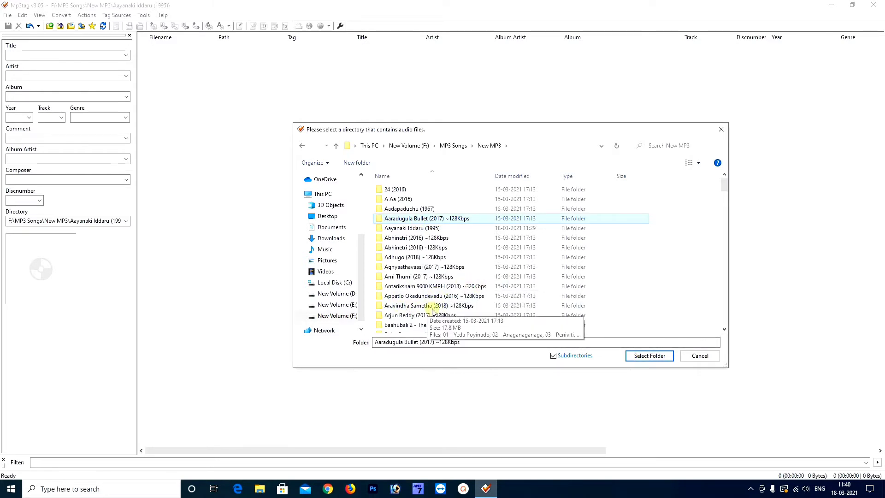
pyautogui.click(645, 360)
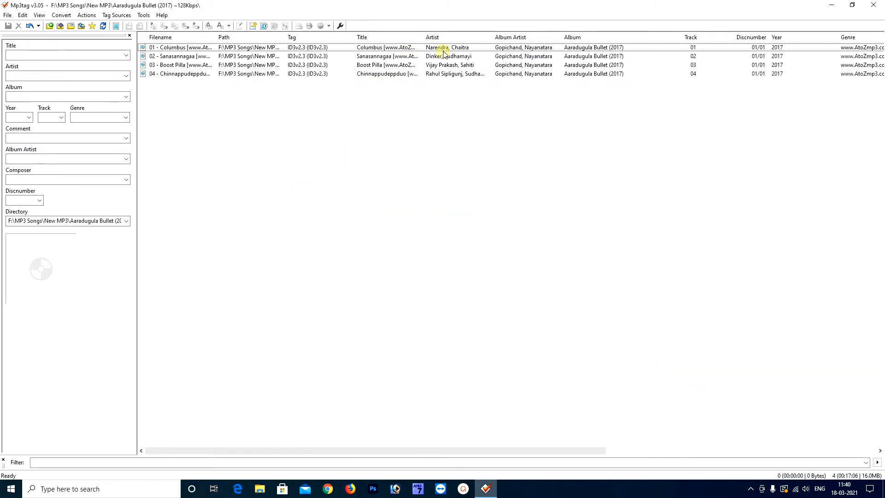
# - Examine the tags shared by all loaded tracks and the title and filename of the first track
pyautogui.hotkey('ctrl', 'a')
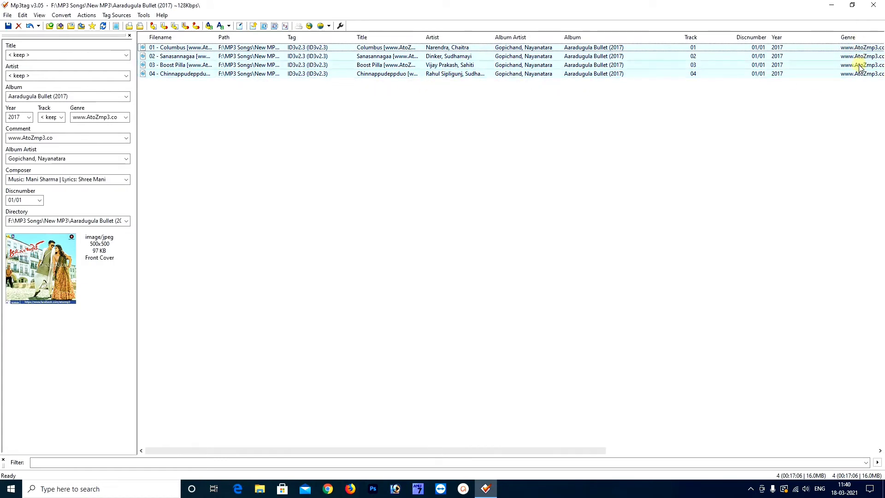
pyautogui.click(381, 48)
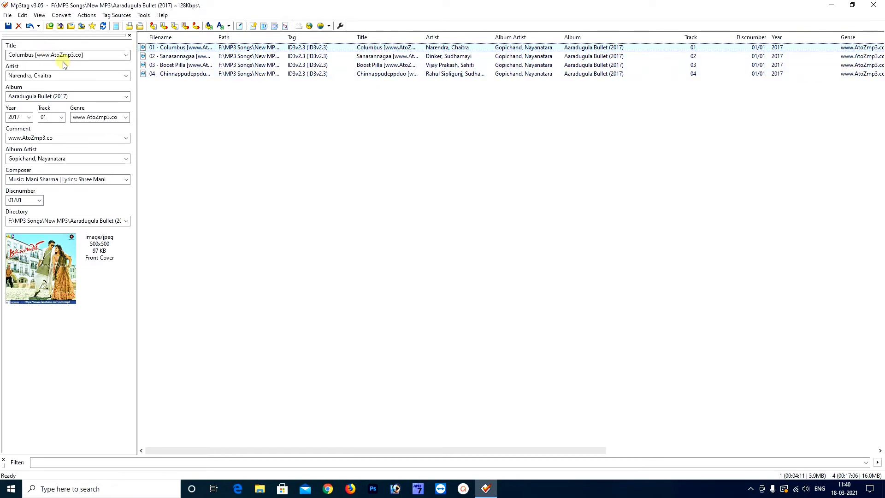
pyautogui.click(179, 48)
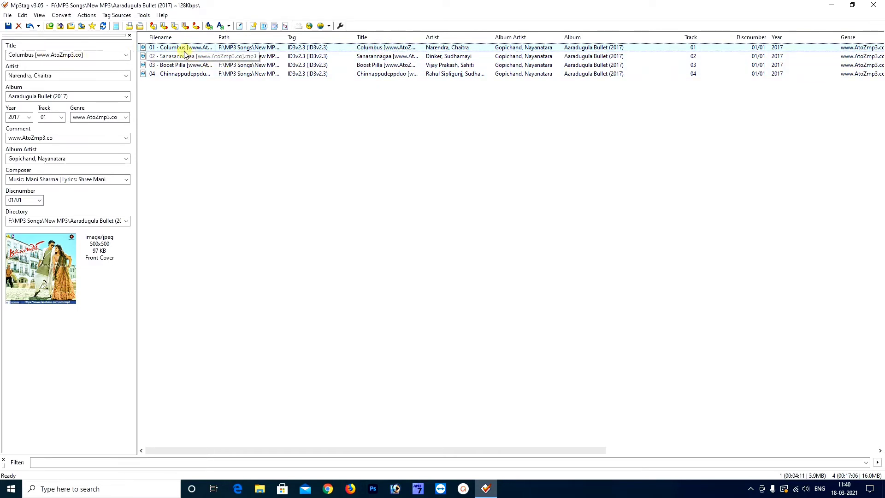
pyautogui.click(296, 87)
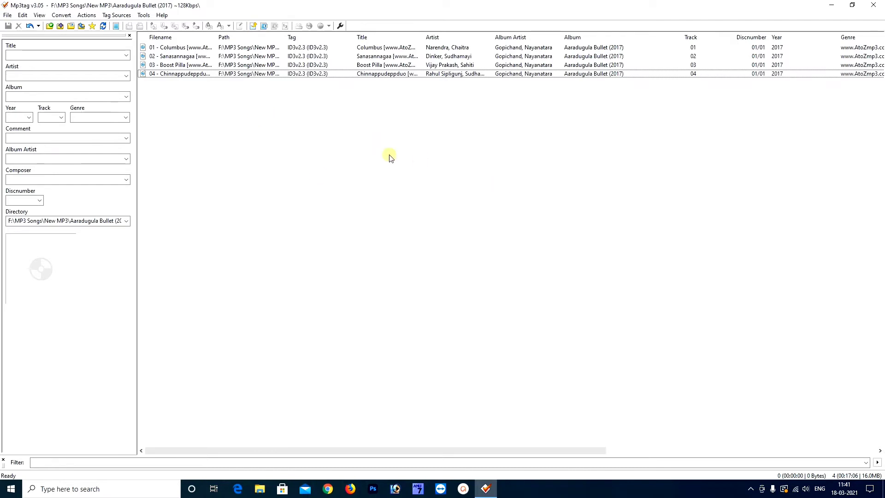
# - Select all tracks and clear their Genre and Comment tags
pyautogui.hotkey('ctrl', 'a')
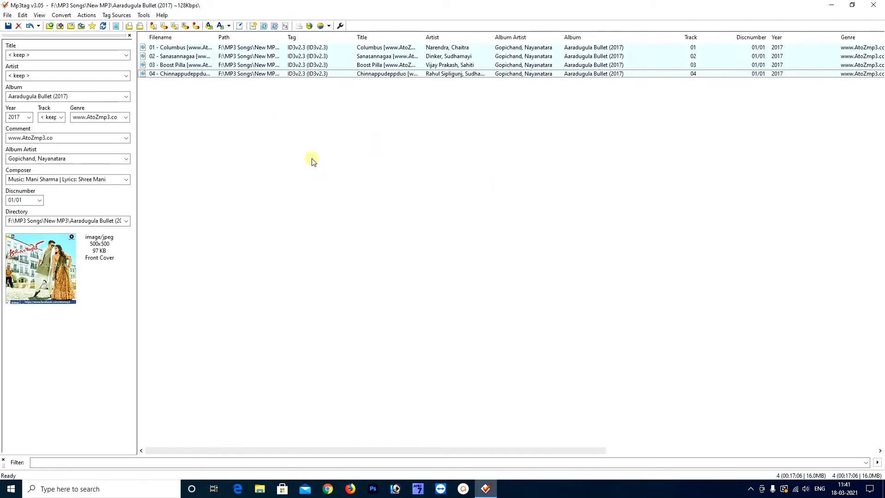
pyautogui.click(96, 116)
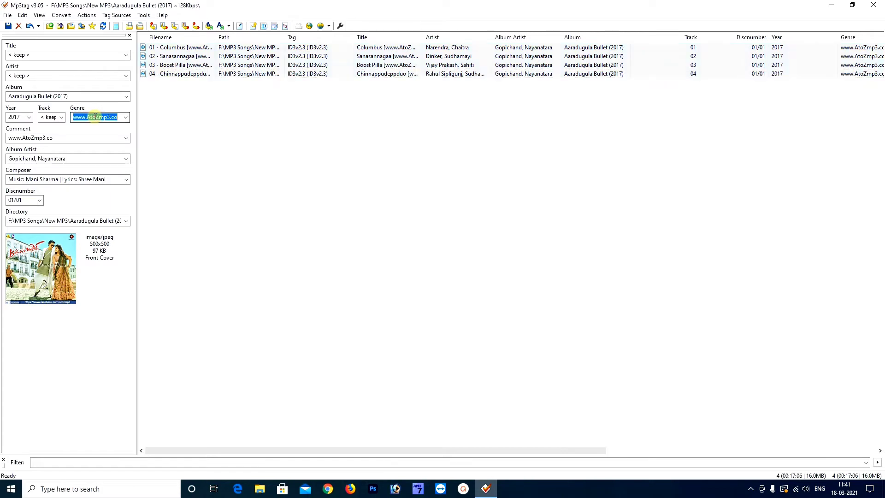
pyautogui.press('Delete')
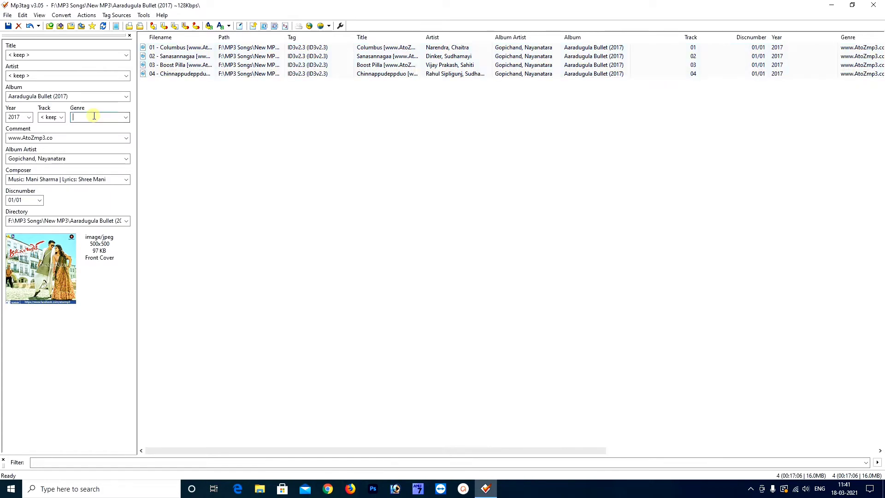
pyautogui.click(42, 137)
pyautogui.press('Delete')
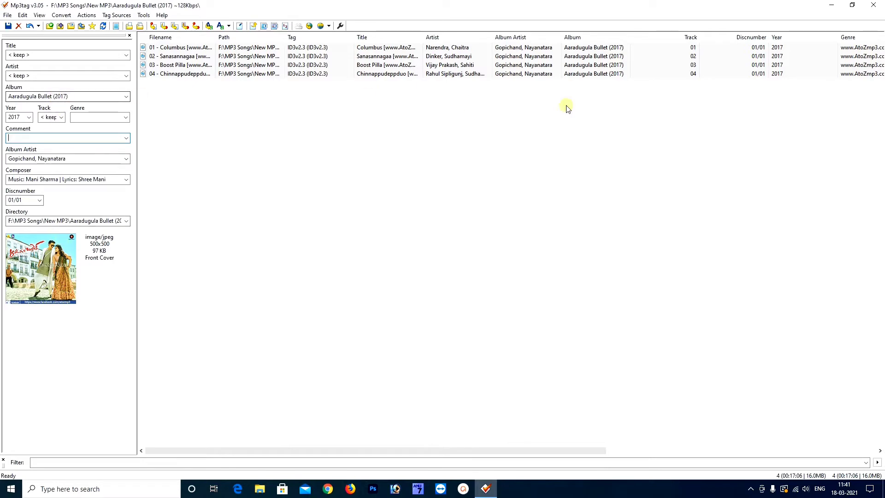
# - Remove the embedded cover image from the selected tracks and save the tag changes
pyautogui.rightClick(57, 266)
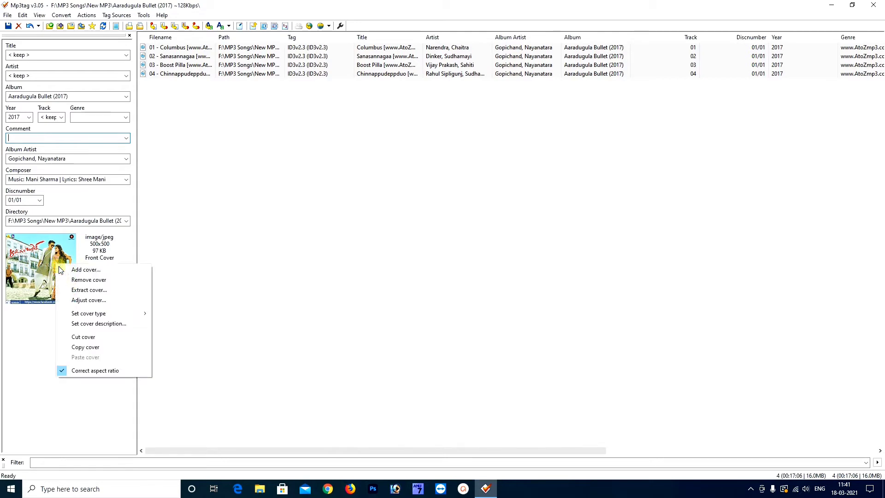
pyautogui.click(77, 284)
pyautogui.click(8, 27)
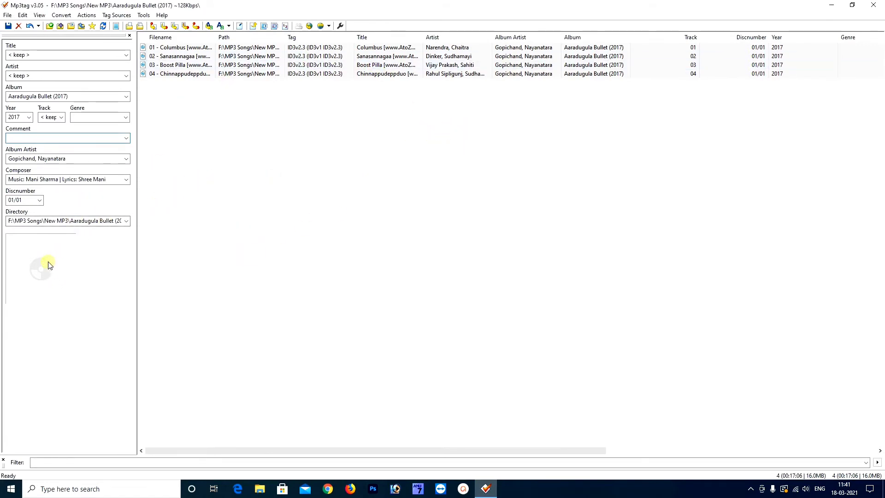
# - Add the cover image "24. Aaradugula Bullet" from F:\Album folder\01 Album Covers\Gopi Chand to the selected tracks
pyautogui.rightClick(49, 265)
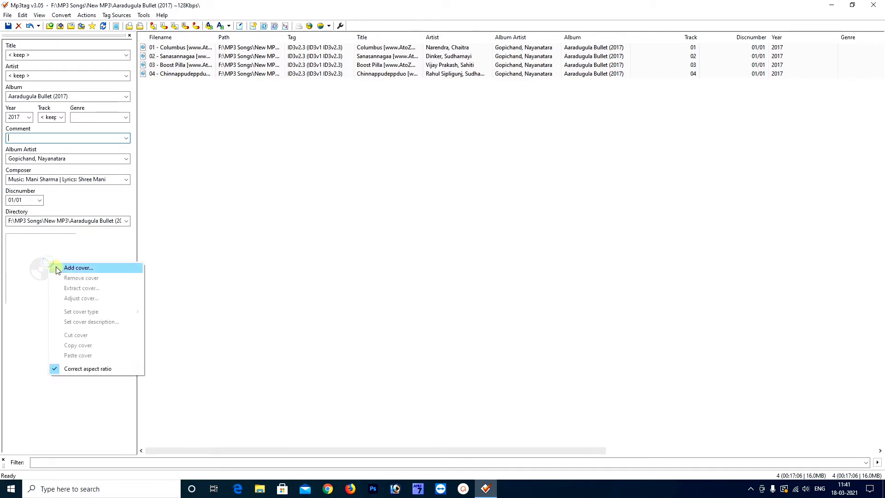
pyautogui.rightClick(35, 258)
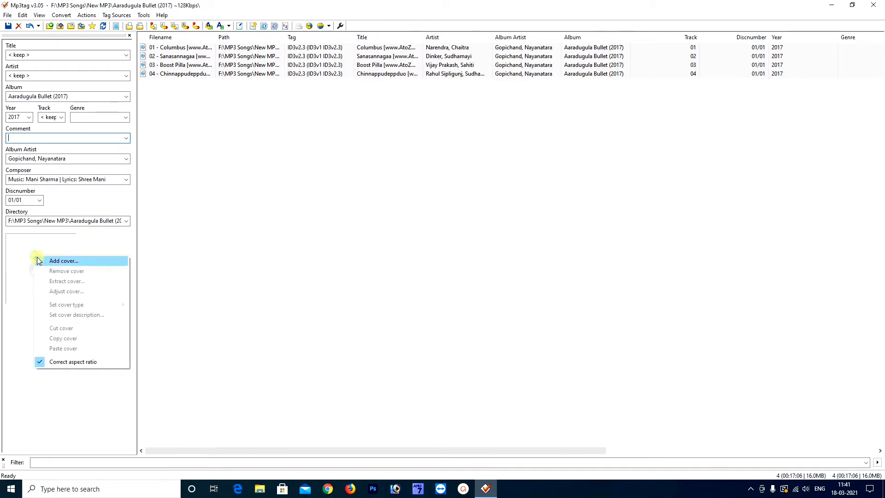
pyautogui.click(54, 266)
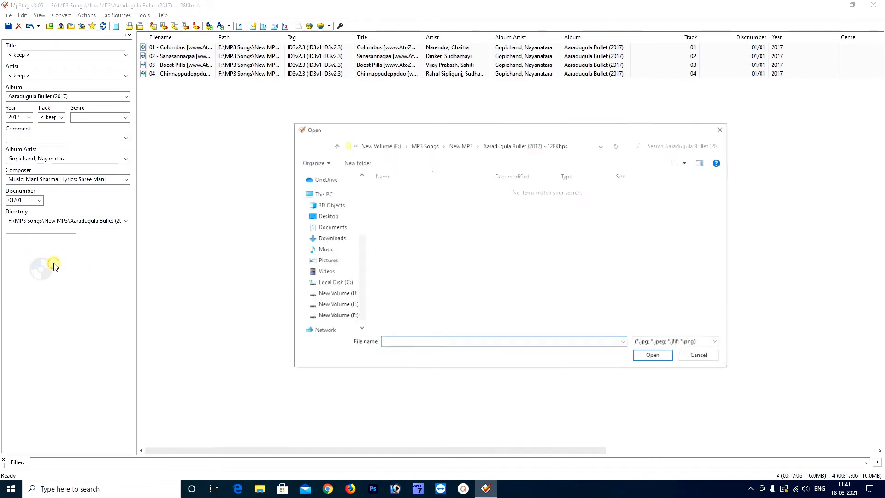
pyautogui.click(336, 315)
pyautogui.doubleClick(400, 191)
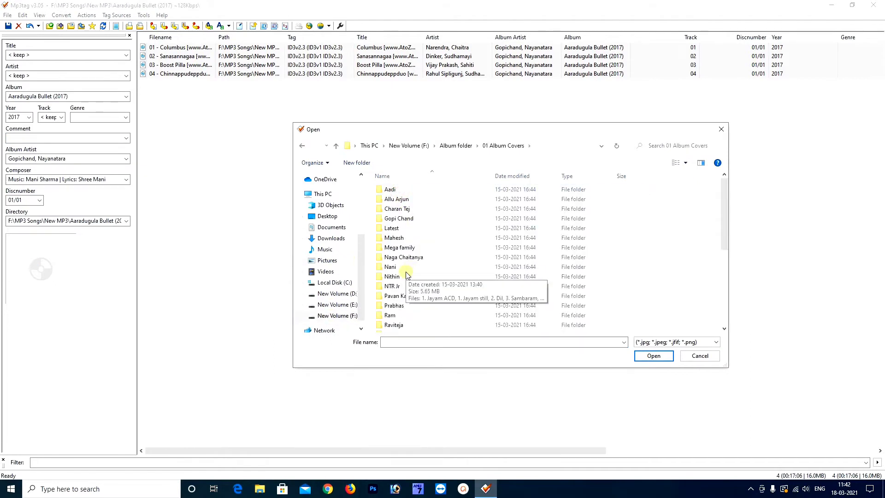
pyautogui.doubleClick(405, 218)
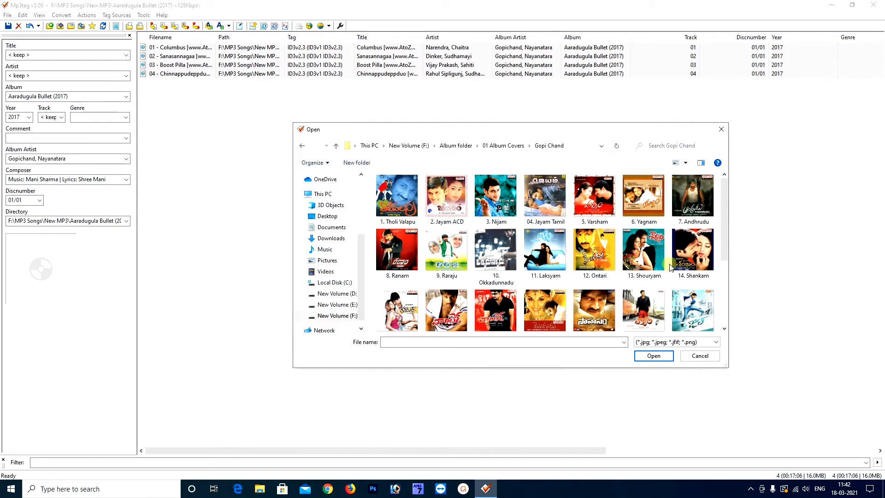
pyautogui.scroll(-1, 536, 295)
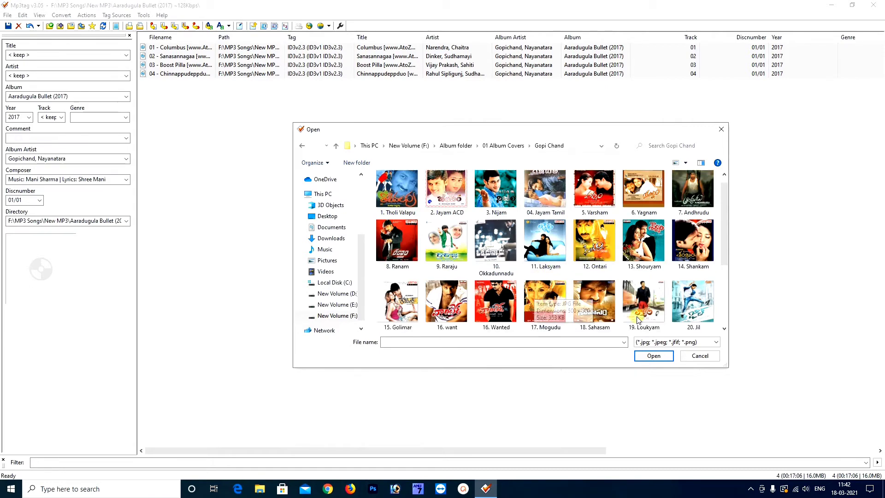
pyautogui.scroll(-3, 615, 332)
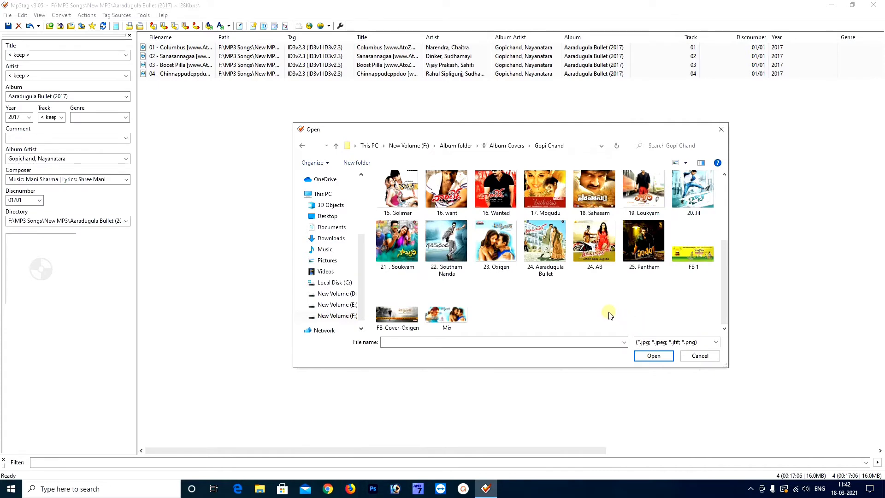
pyautogui.click(546, 244)
pyautogui.click(651, 358)
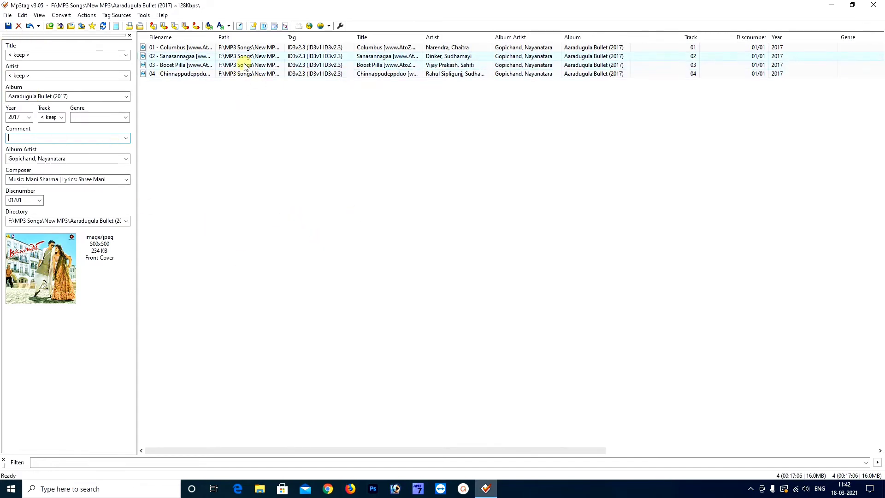
# - Save the new cover image to all selected tracks and clear the track selection
pyautogui.click(8, 26)
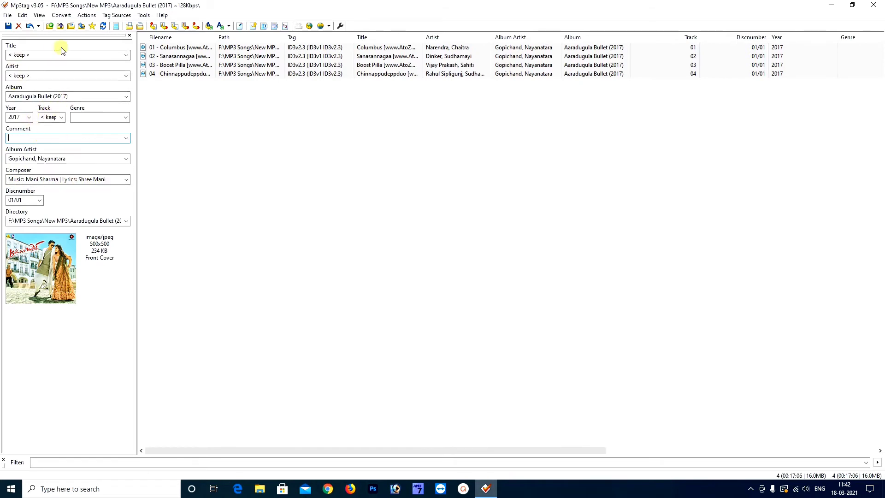
pyautogui.click(488, 133)
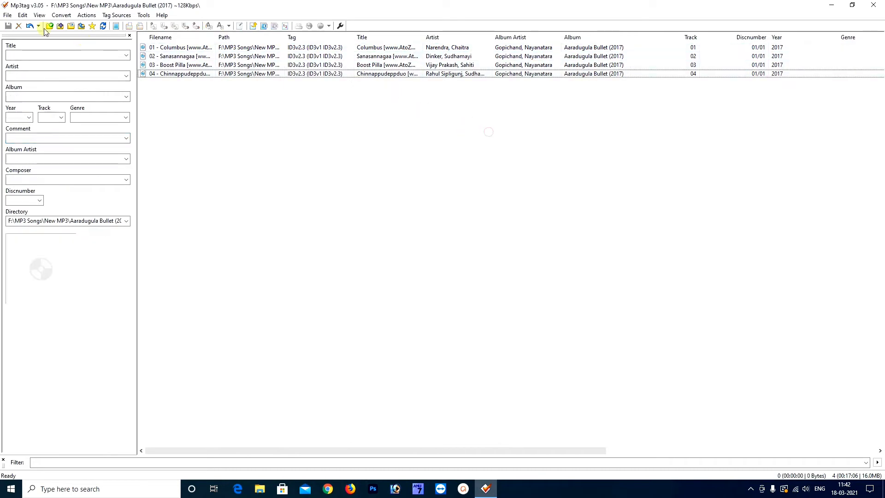
pyautogui.click(203, 56)
pyautogui.click(201, 65)
pyautogui.click(365, 48)
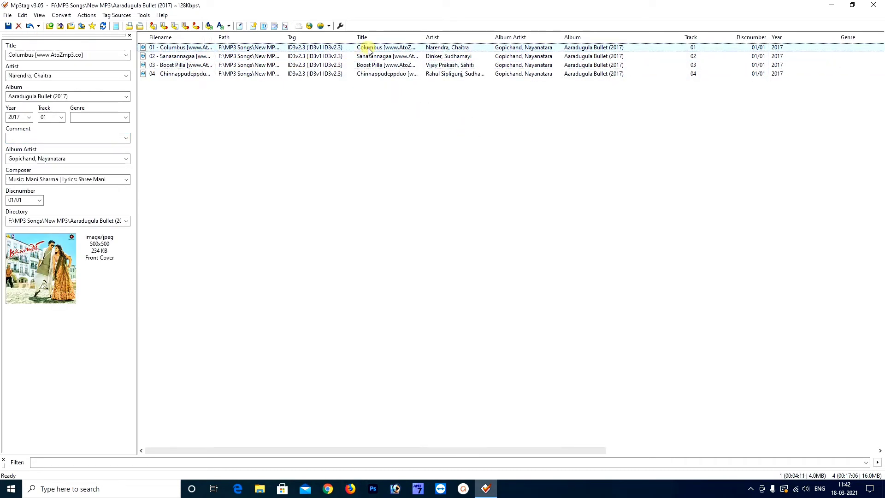
pyautogui.click(67, 56)
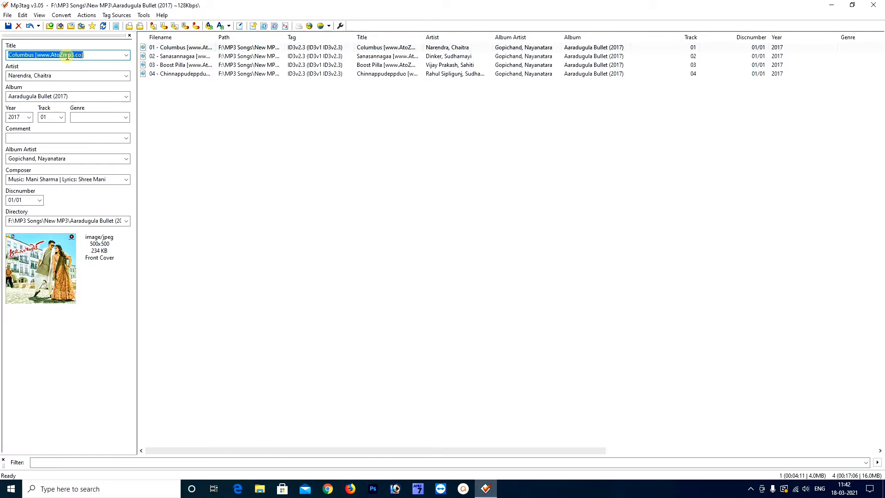
pyautogui.click(35, 55)
pyautogui.moveTo(36, 55); pyautogui.dragTo(94, 55)
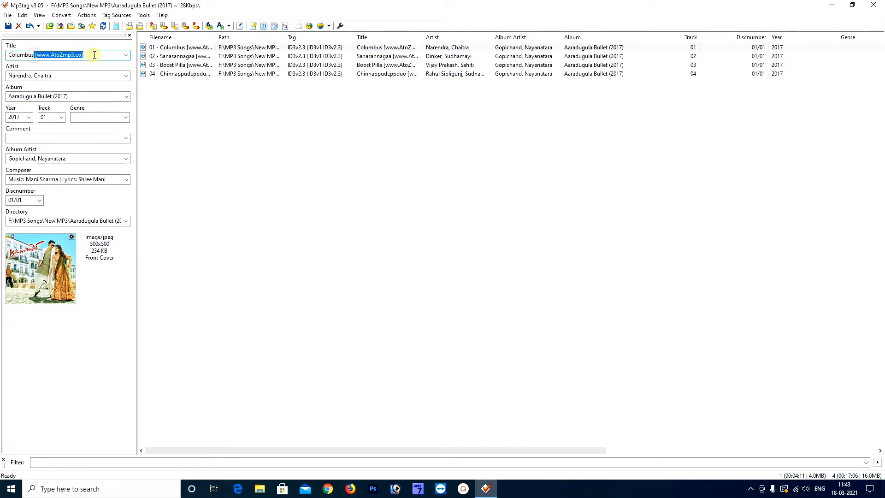
pyautogui.press('Delete')
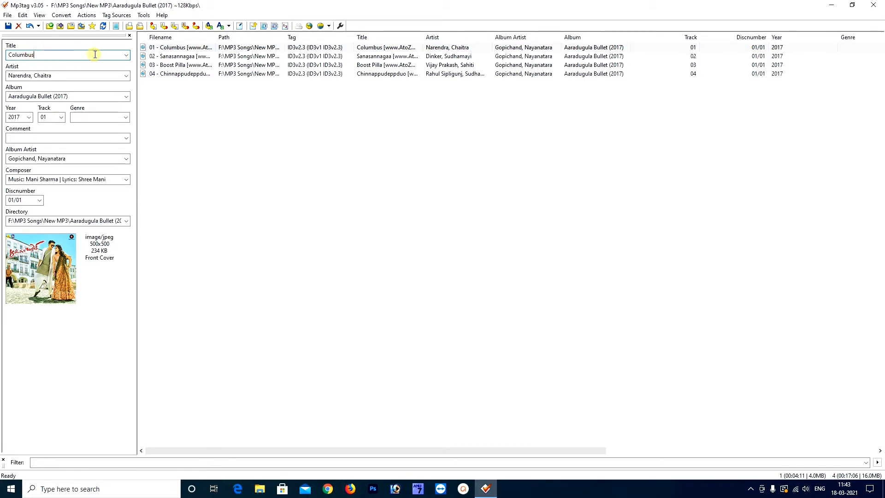
pyautogui.click(8, 26)
# - Shorten the second track's Title to "Sanasannagaa" by removing the website name, and save the tag
pyautogui.click(291, 56)
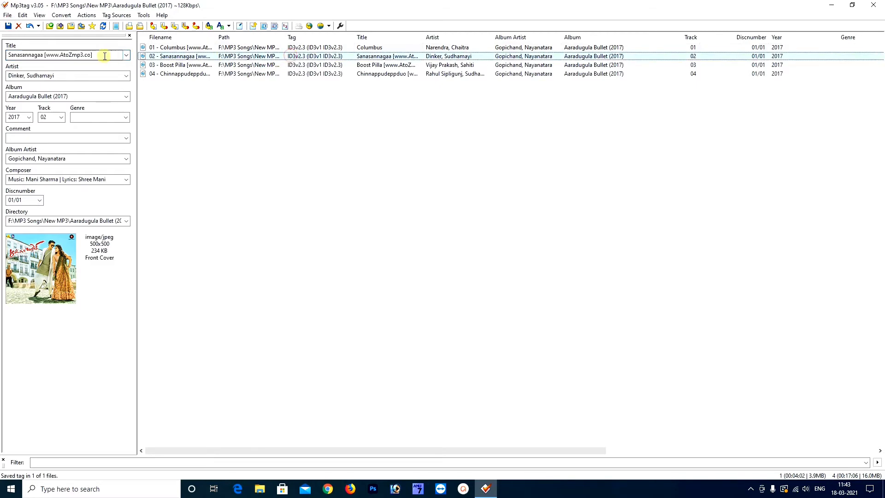
pyautogui.moveTo(105, 57); pyautogui.dragTo(47, 55)
pyautogui.press('Delete')
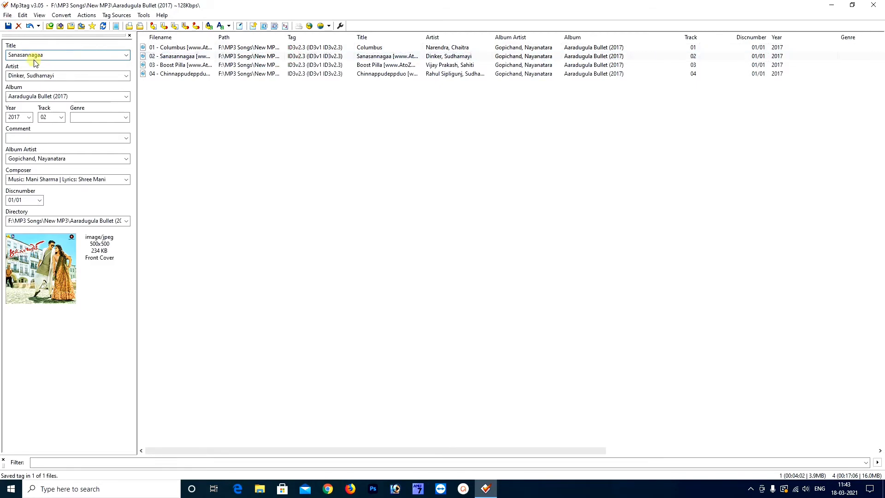
pyautogui.click(8, 25)
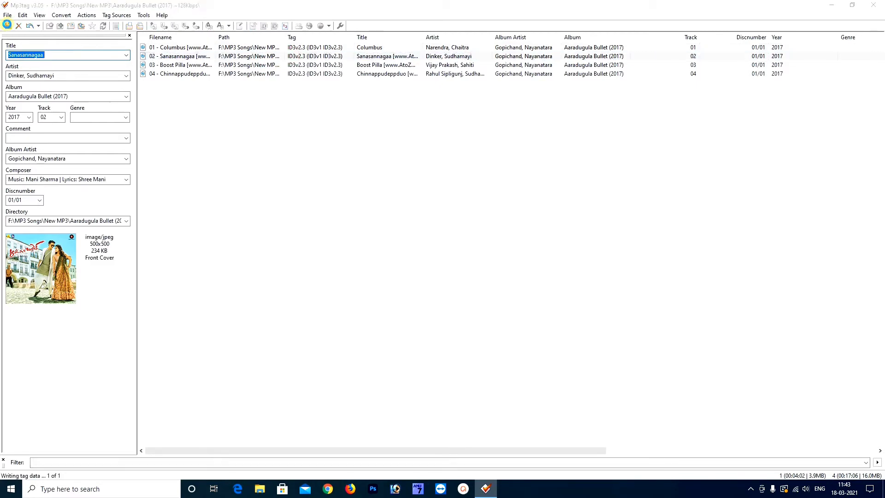
# - Strip the website name from the third track's Title, leaving "Boost Pilla", and save the tag
pyautogui.click(340, 66)
pyautogui.moveTo(90, 55); pyautogui.dragTo(36, 54)
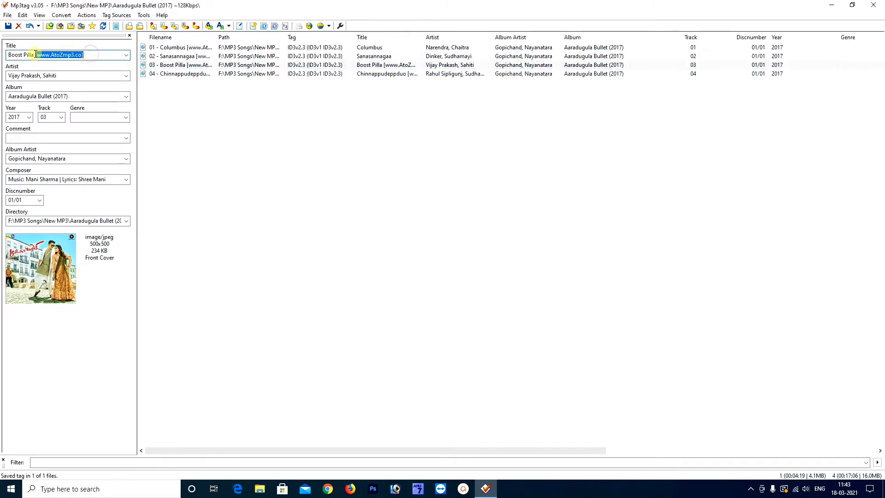
pyautogui.press('Delete')
pyautogui.click(10, 27)
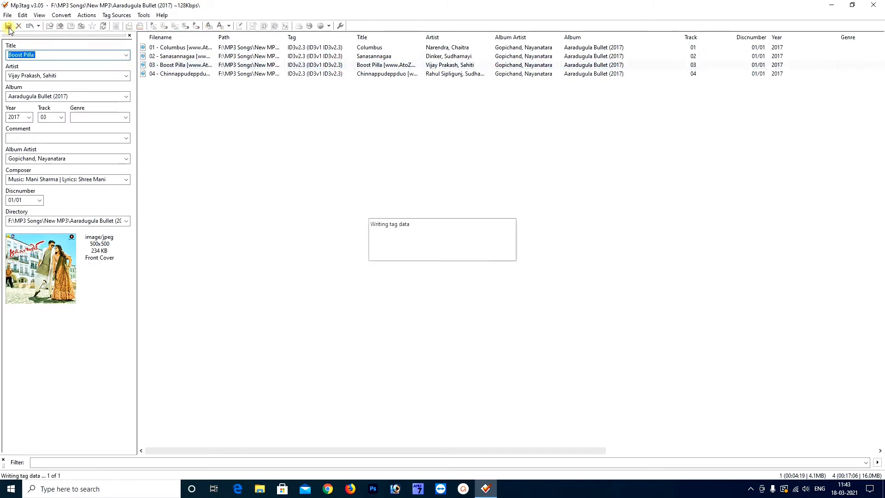
# - Delete the website name from the fourth track's Title, leaving "Chinnappudeppduo", and save the tag
pyautogui.click(356, 74)
pyautogui.moveTo(111, 55); pyautogui.dragTo(58, 81)
pyautogui.press('Delete')
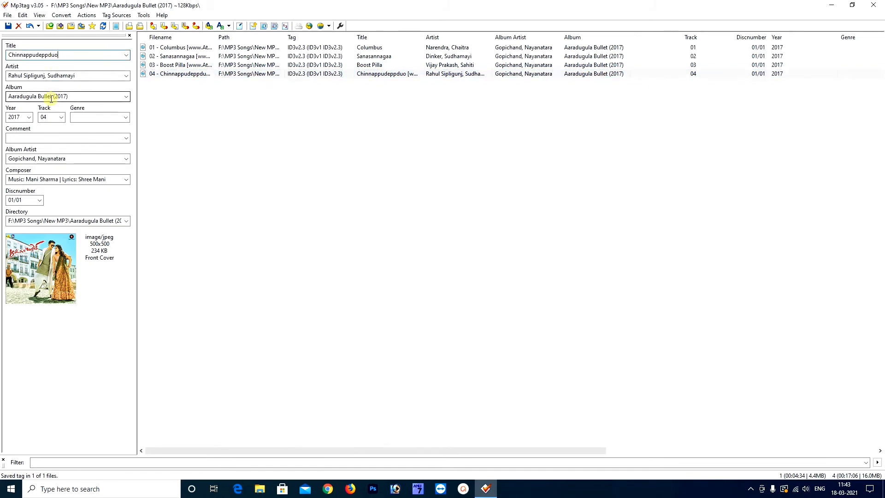
pyautogui.click(8, 26)
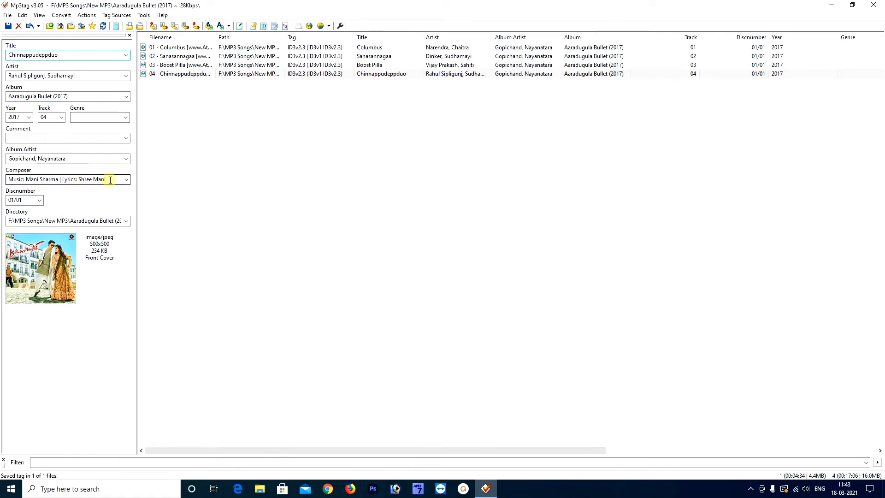
# - Examine the Composer and Album Artist tags of the fourth track
pyautogui.click(89, 181)
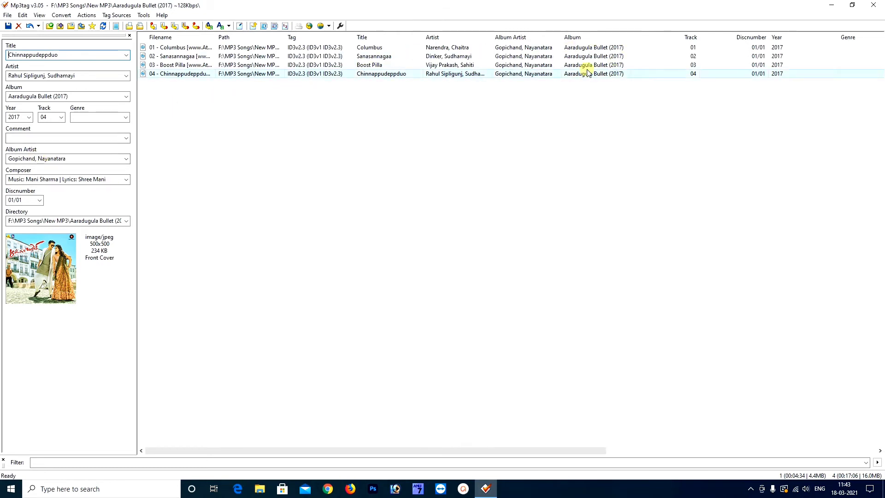
pyautogui.click(74, 158)
pyautogui.click(74, 159)
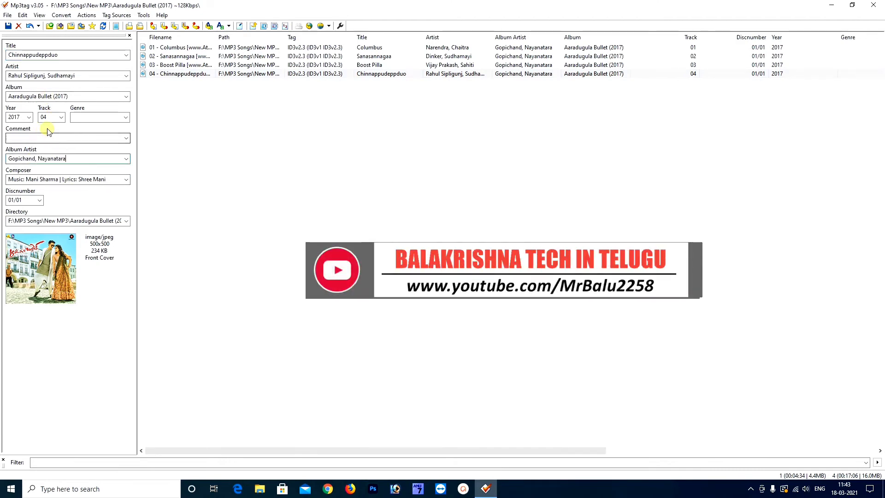
# - Save the fourth track's tag, then select all four tracks and save their tags together
pyautogui.click(9, 26)
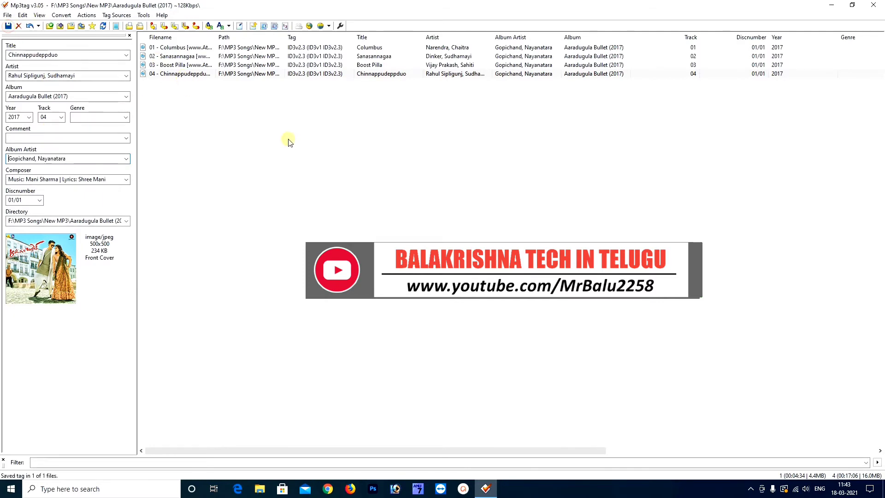
pyautogui.hotkey('ctrl', 'a')
pyautogui.click(306, 125)
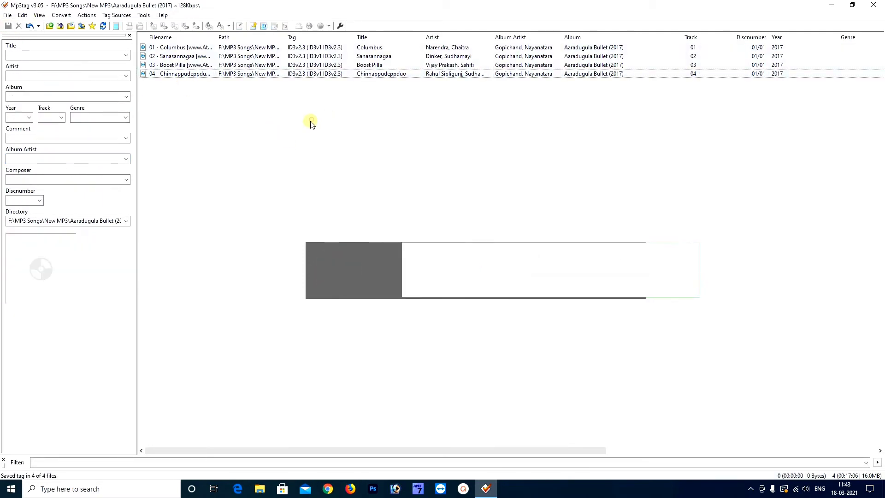
pyautogui.hotkey('ctrl', 'a')
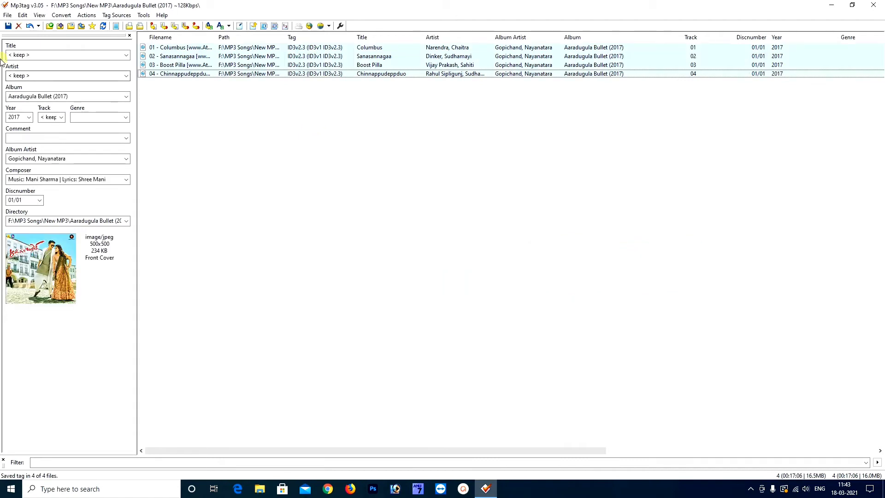
pyautogui.click(8, 26)
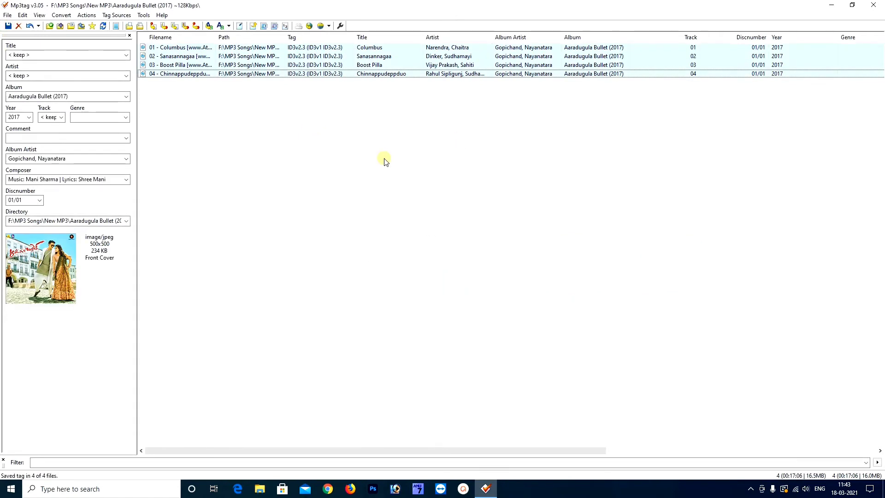
pyautogui.click(171, 49)
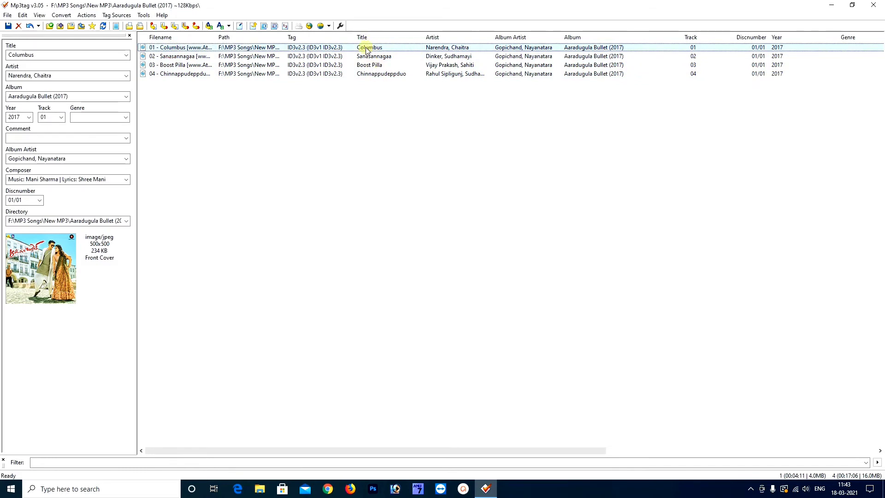
pyautogui.click(184, 47)
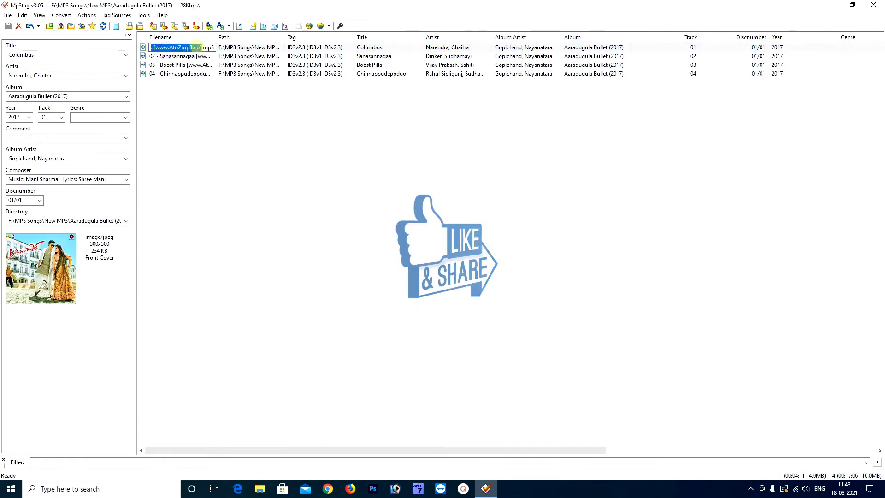
pyautogui.click(203, 48)
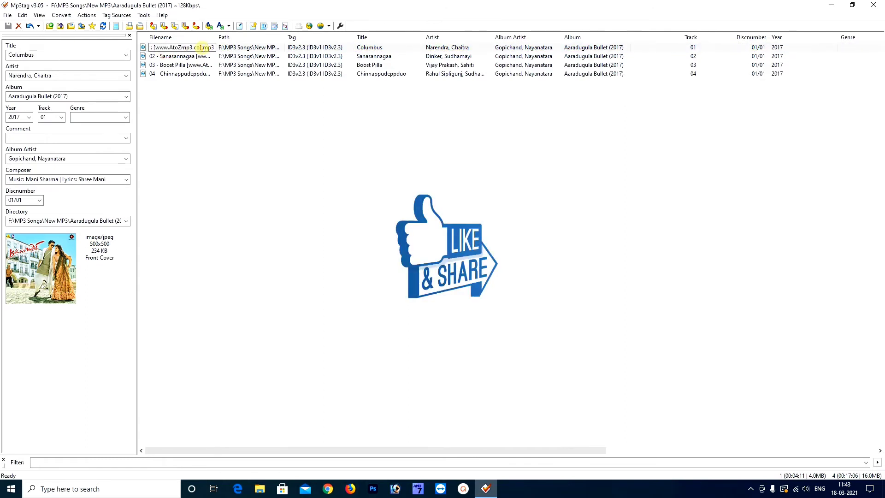
pyautogui.moveTo(191, 47); pyautogui.dragTo(156, 48)
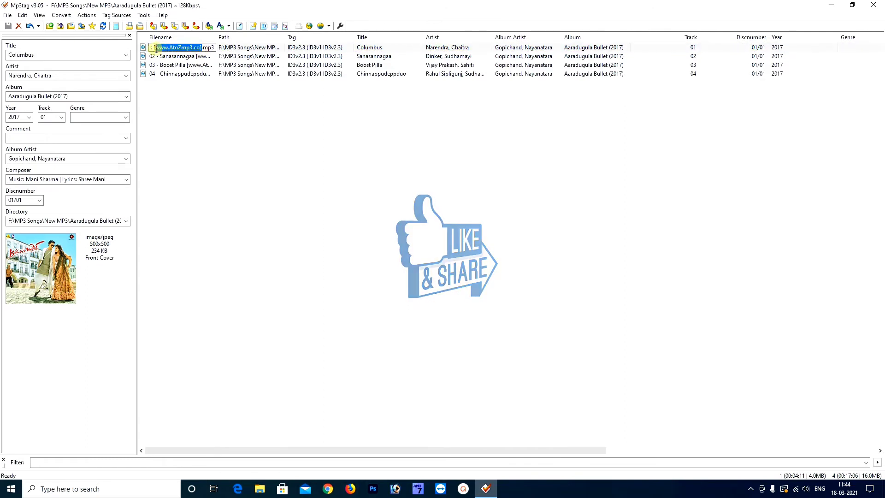
pyautogui.press('Delete')
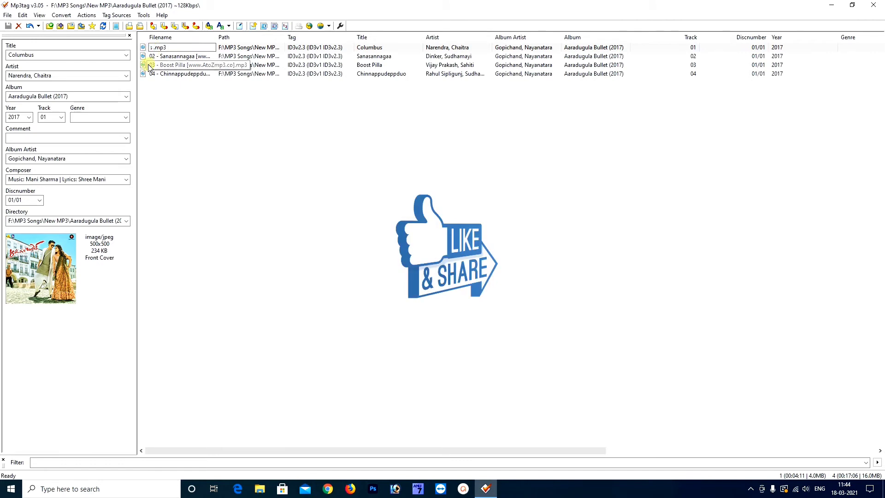
pyautogui.click(182, 92)
pyautogui.click(181, 55)
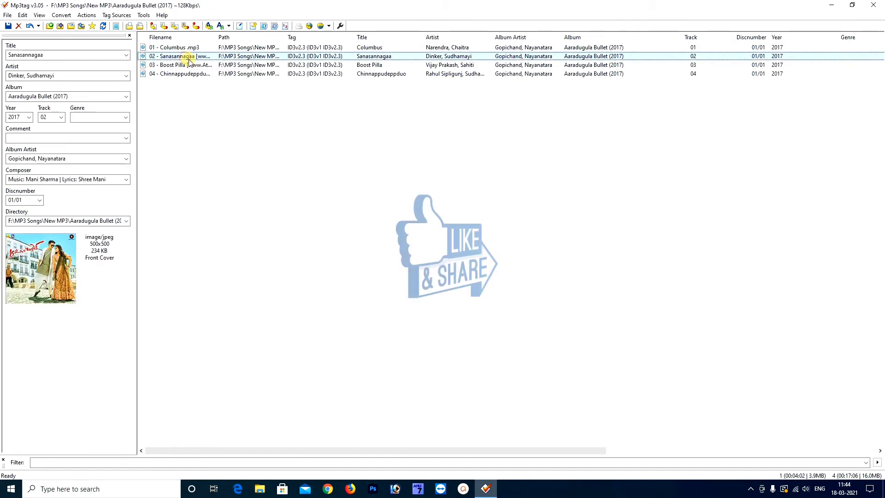
pyautogui.click(196, 57)
pyautogui.click(184, 94)
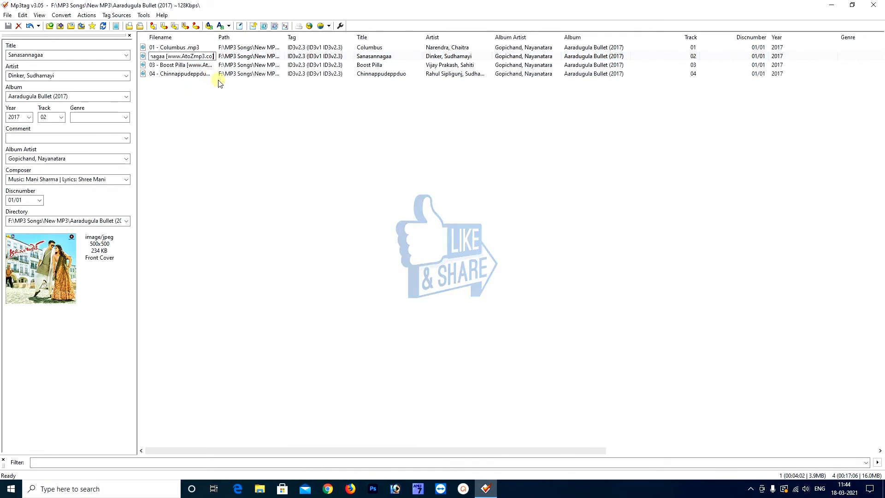
pyautogui.moveTo(153, 56); pyautogui.dragTo(202, 59)
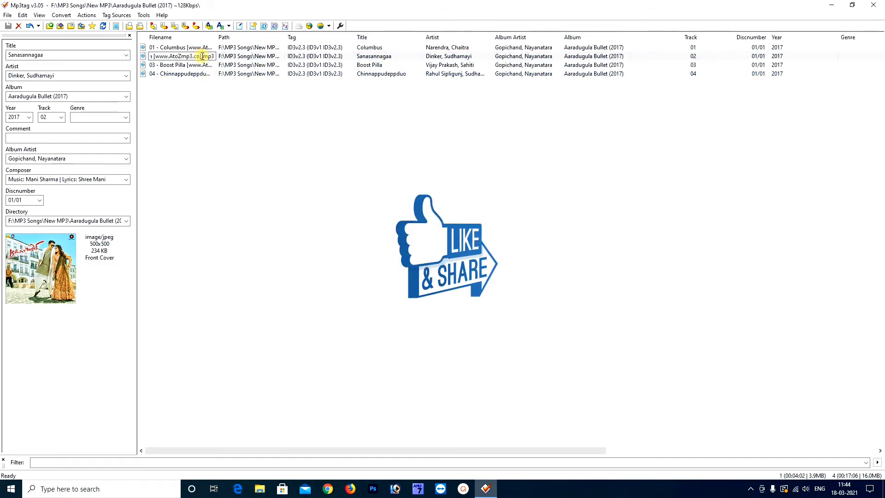
pyautogui.moveTo(173, 59); pyautogui.dragTo(156, 61)
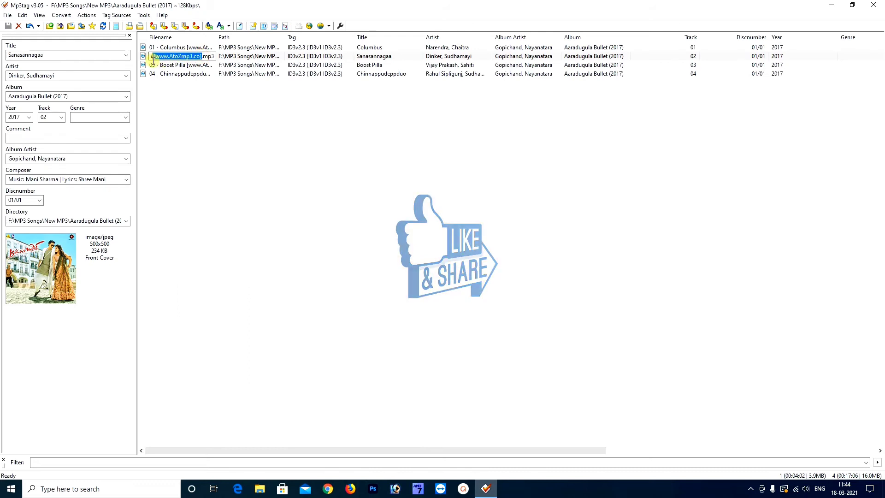